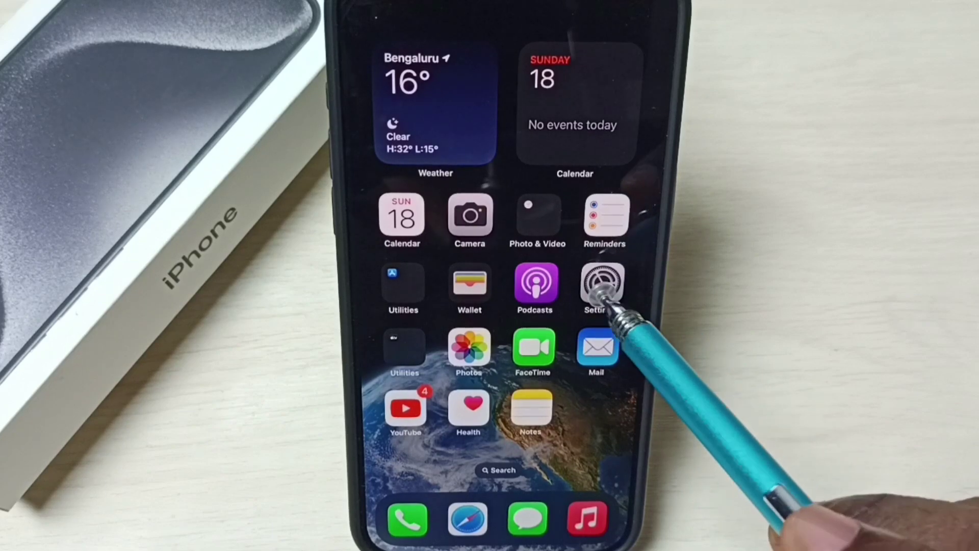
- Navigate from Settings through General to the Transfer or Reset iPhone page
{"action": "left_click", "coordinate": [608, 294]}
{"action": "left_click_drag", "start_coordinate": [547, 463], "coordinate": [566, 306]}
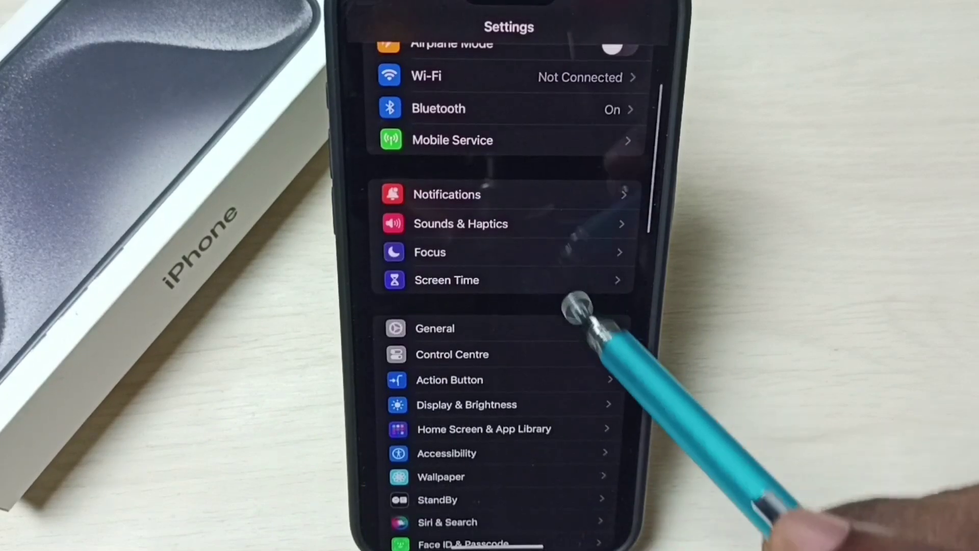
{"action": "left_click", "coordinate": [608, 329]}
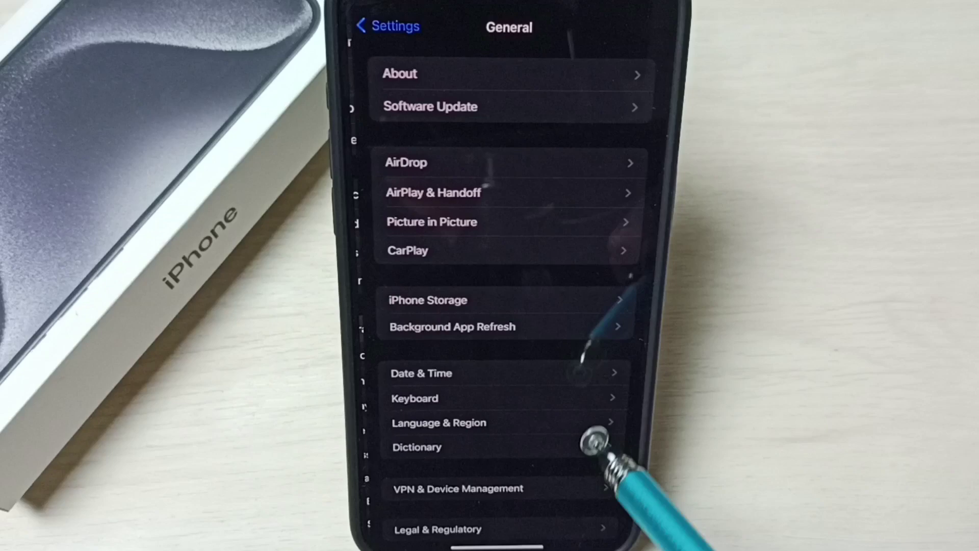
{"action": "left_click_drag", "start_coordinate": [563, 476], "coordinate": [604, 172]}
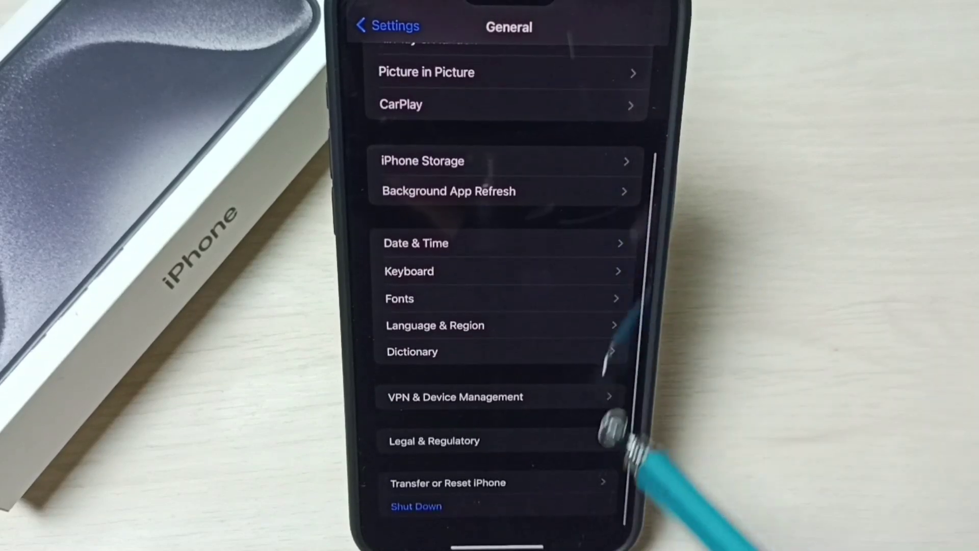
{"action": "left_click", "coordinate": [585, 483]}
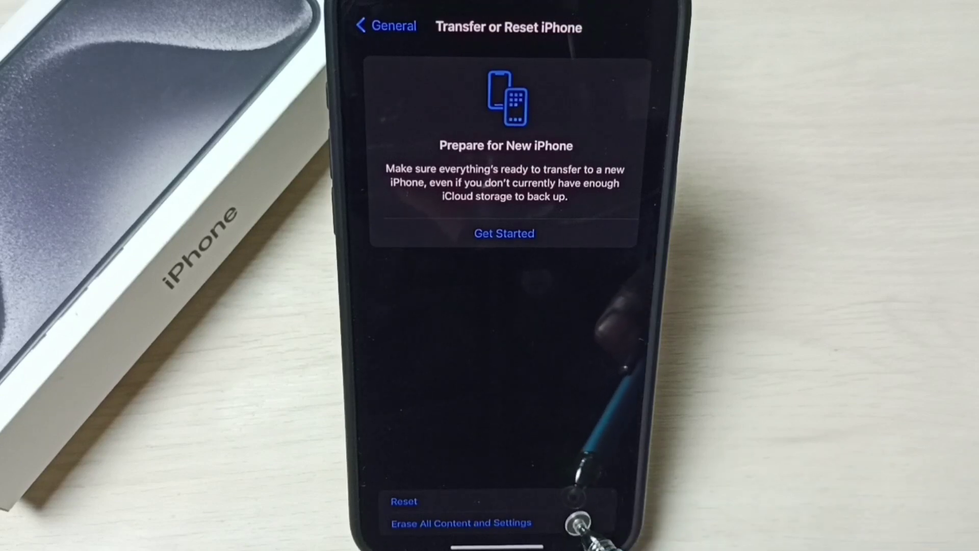
- Reset Network Settings from the Reset menu, authorizing with the four-digit passcode
{"action": "left_click", "coordinate": [585, 502]}
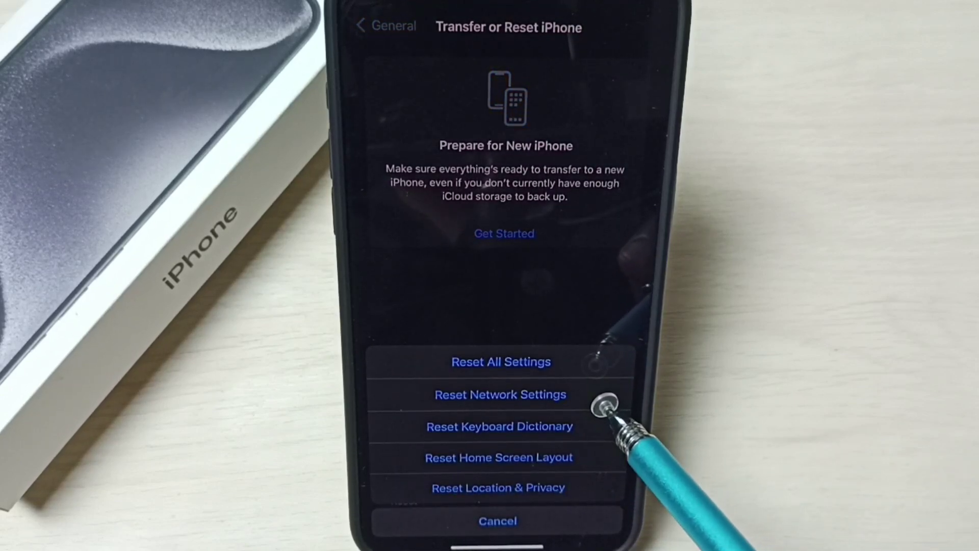
{"action": "left_click", "coordinate": [604, 402]}
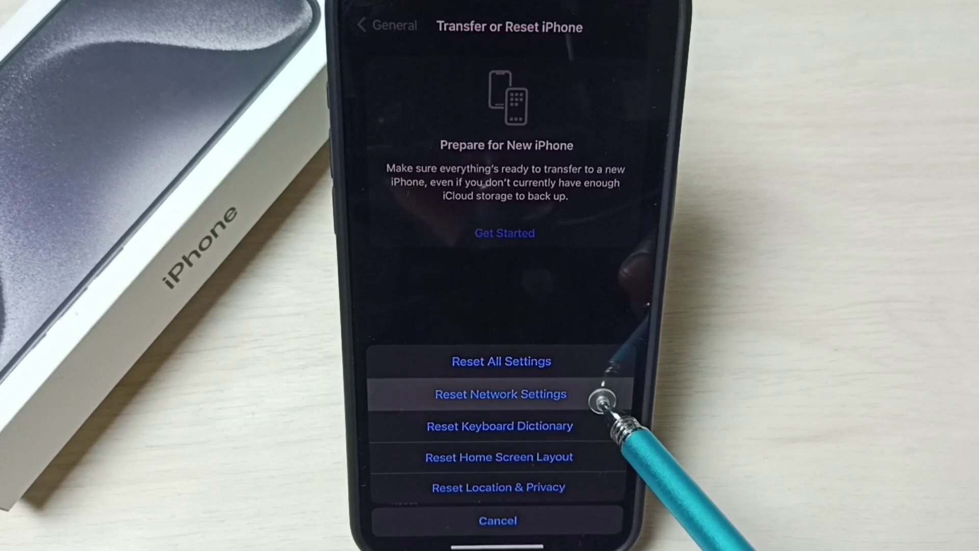
{"action": "left_click", "coordinate": [411, 416]}
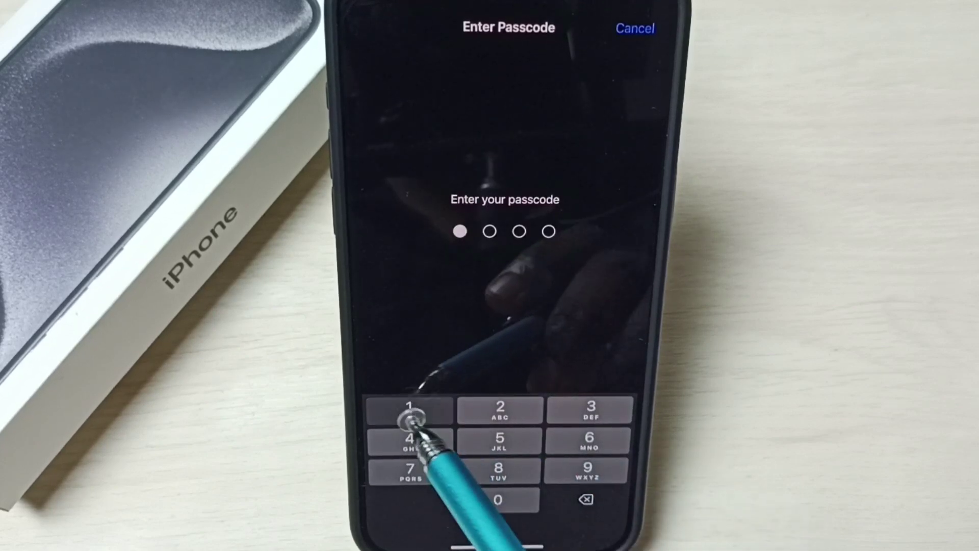
{"action": "left_click", "coordinate": [500, 439]}
{"action": "left_click", "coordinate": [588, 438]}
{"action": "left_click", "coordinate": [411, 438]}
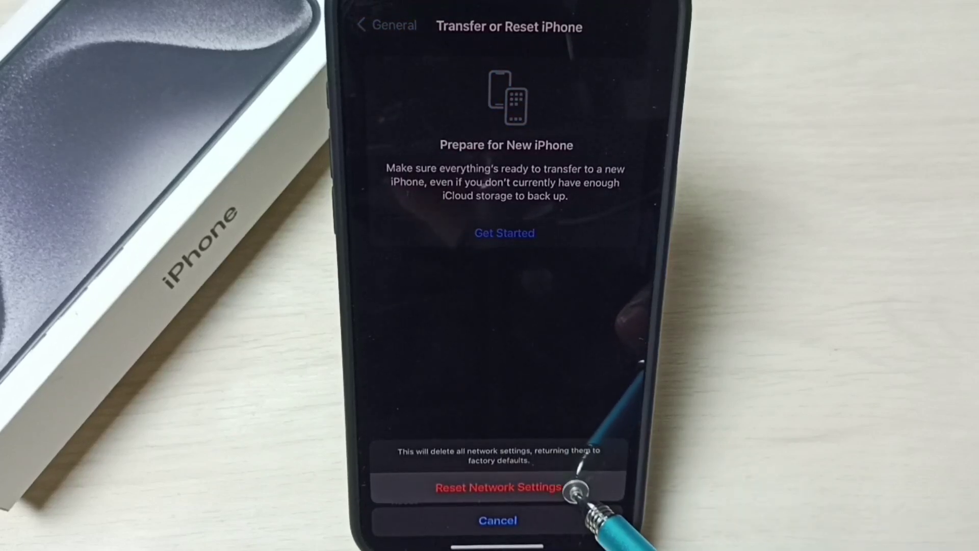
{"action": "left_click", "coordinate": [574, 490]}
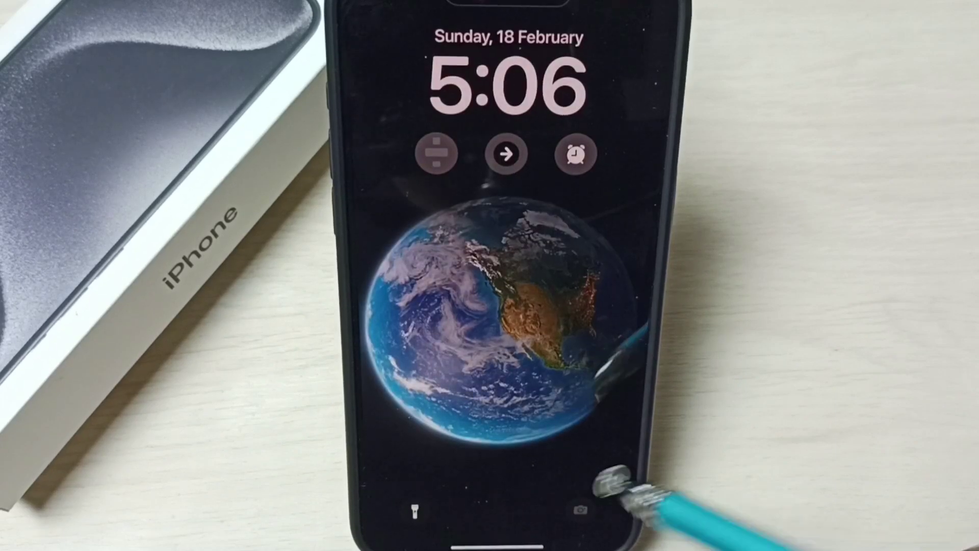
- Swipe up from the lock screen and enter the four-digit passcode to unlock
{"action": "left_click_drag", "start_coordinate": [505, 536], "coordinate": [590, 258]}
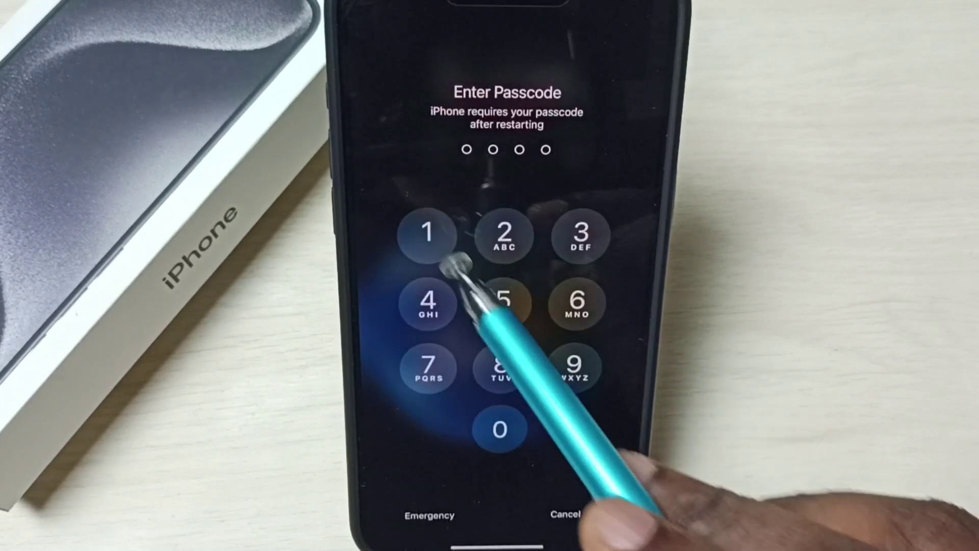
{"action": "left_click", "coordinate": [426, 234]}
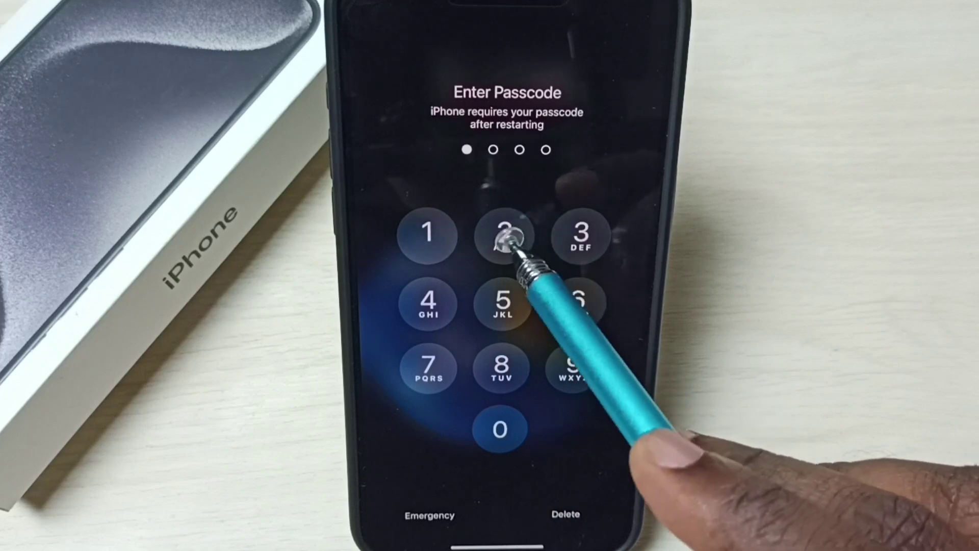
{"action": "left_click", "coordinate": [504, 234]}
{"action": "left_click", "coordinate": [580, 233]}
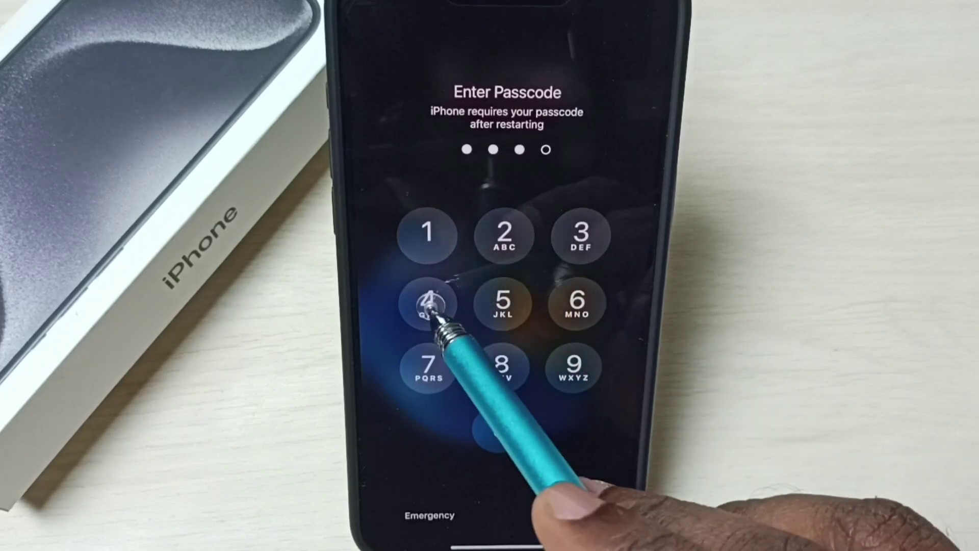
{"action": "left_click", "coordinate": [427, 303]}
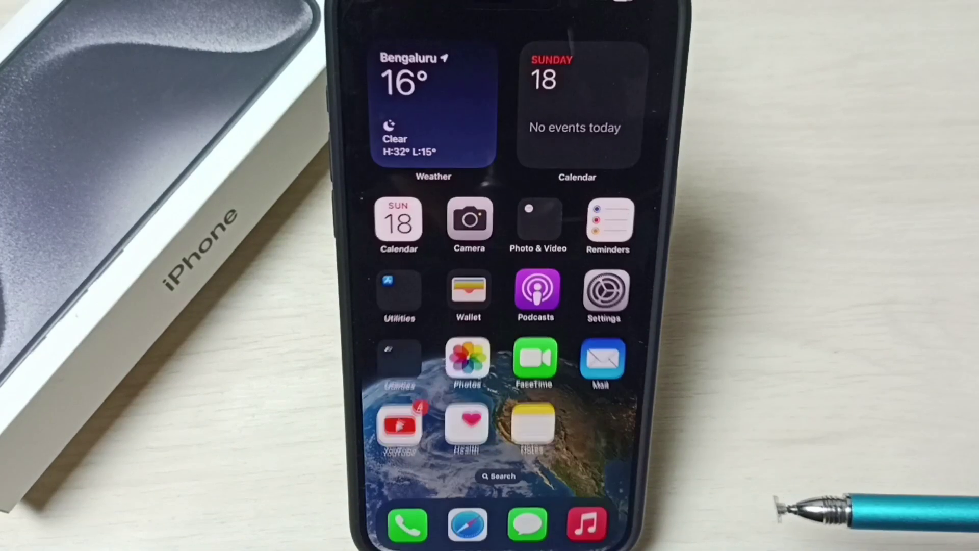